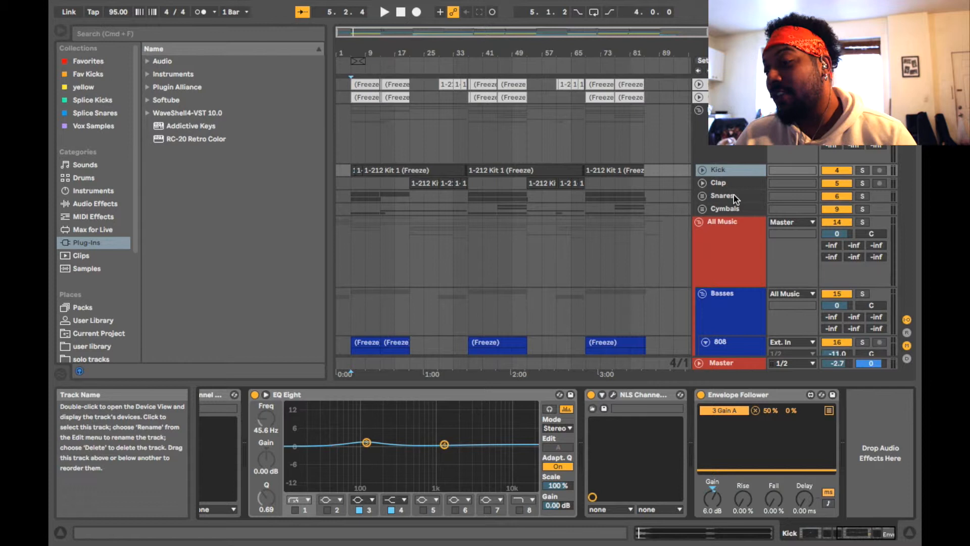
Inspect the Kick and Basses chains and audition the bass during playback.
left_click(724, 322)
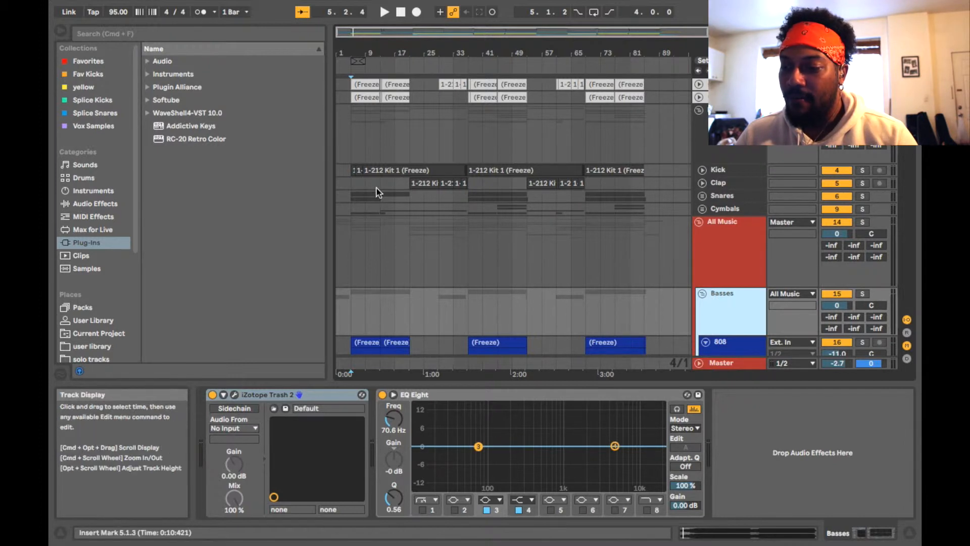
left_click(373, 169)
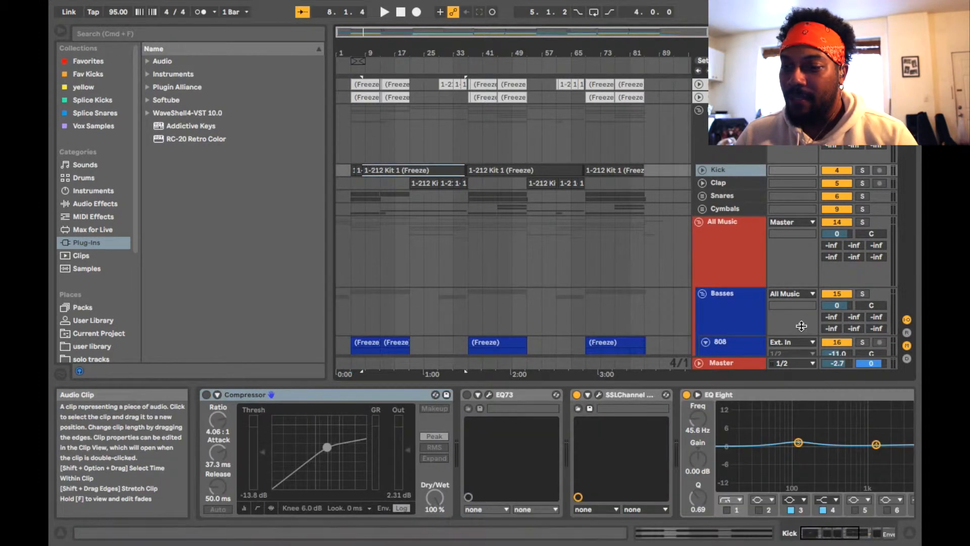
left_click(746, 307)
key("space")
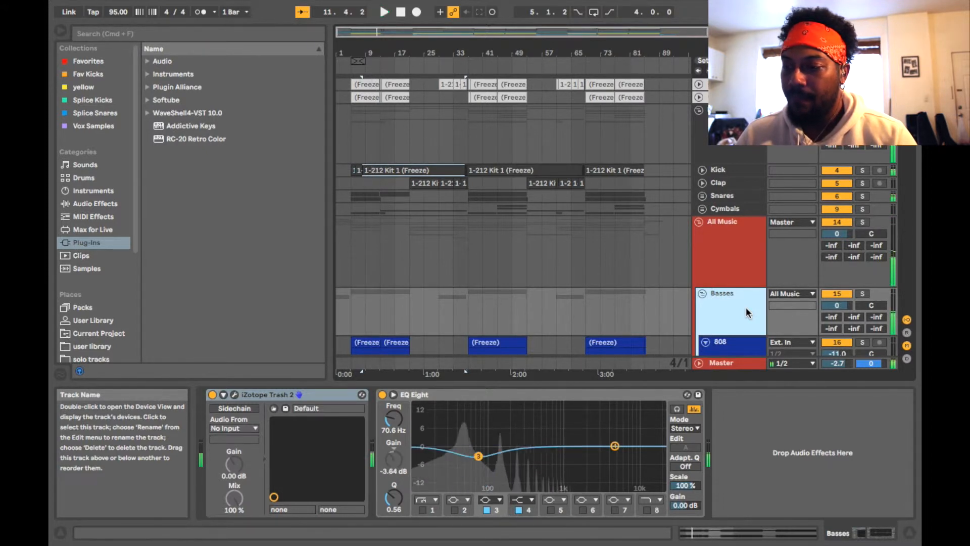
key("space")
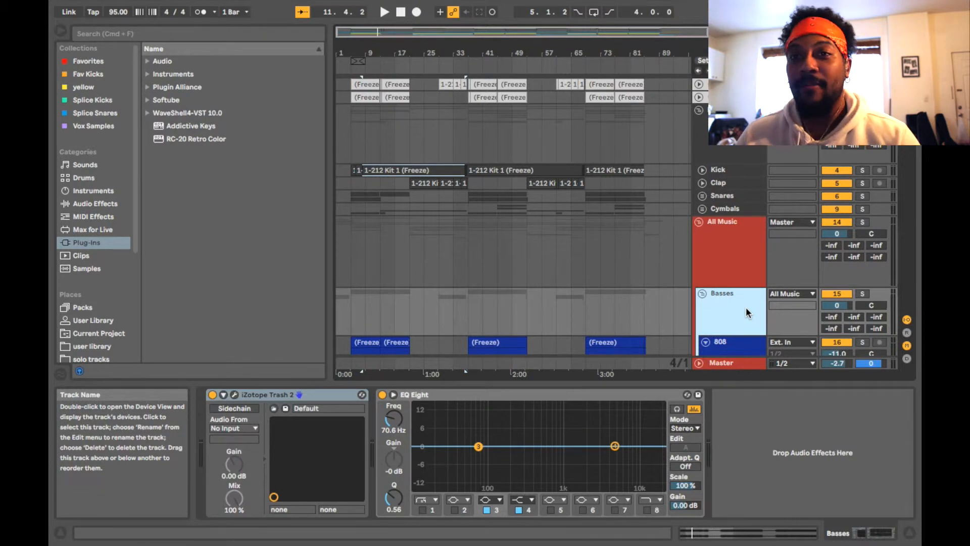
scroll(746, 308, "down", 2)
View the 808 track's EQ, then deactivate the Kick track's existing Envelope Follower.
left_click(730, 313)
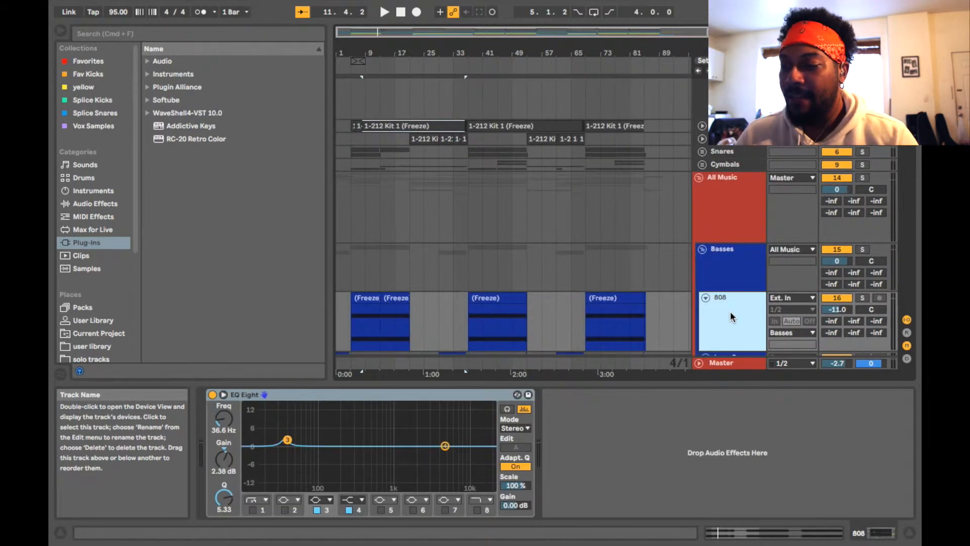
left_click(732, 265)
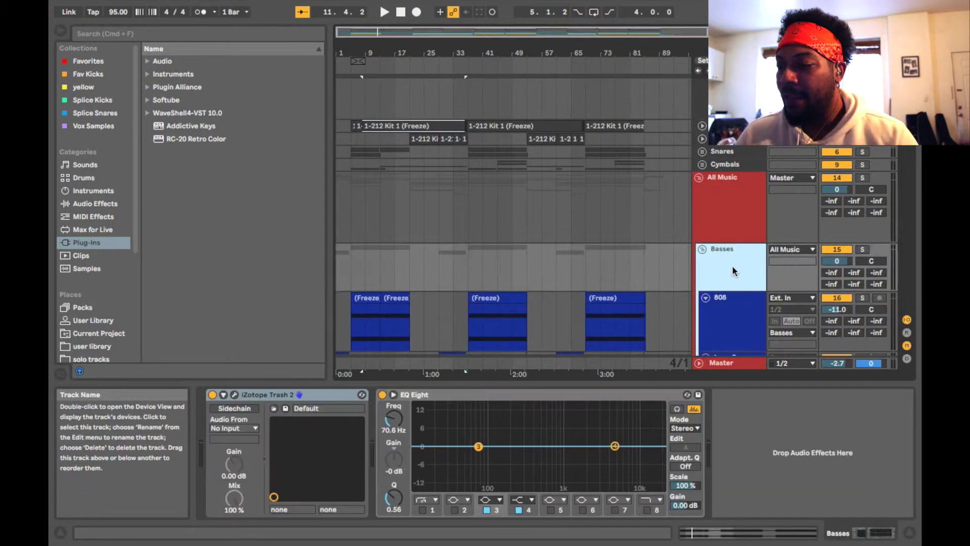
left_click(458, 338)
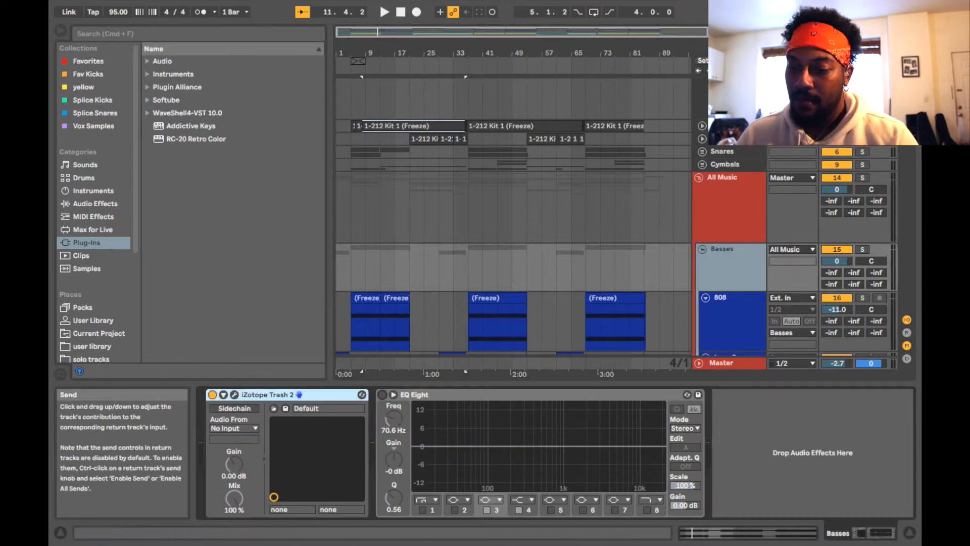
scroll(726, 413, "down", 3)
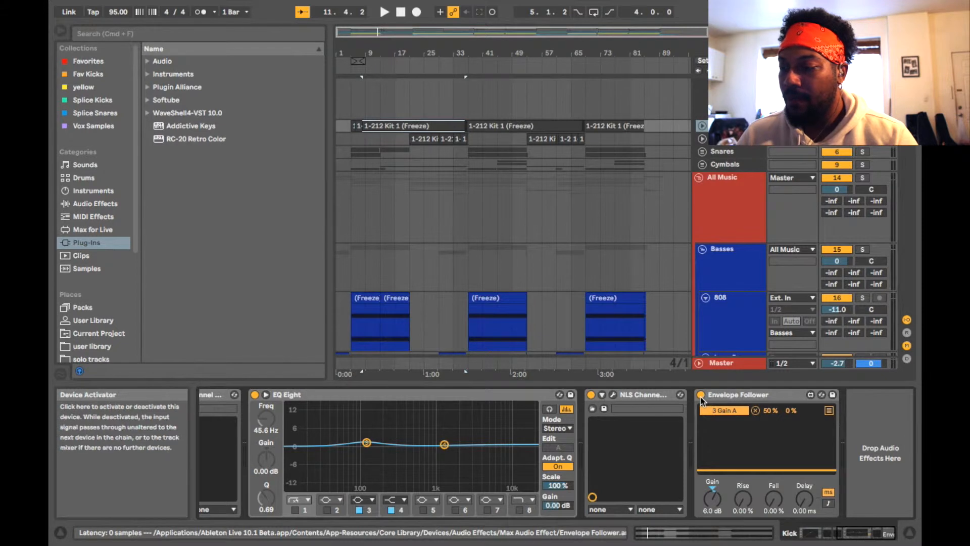
left_click(703, 395)
left_click(735, 395)
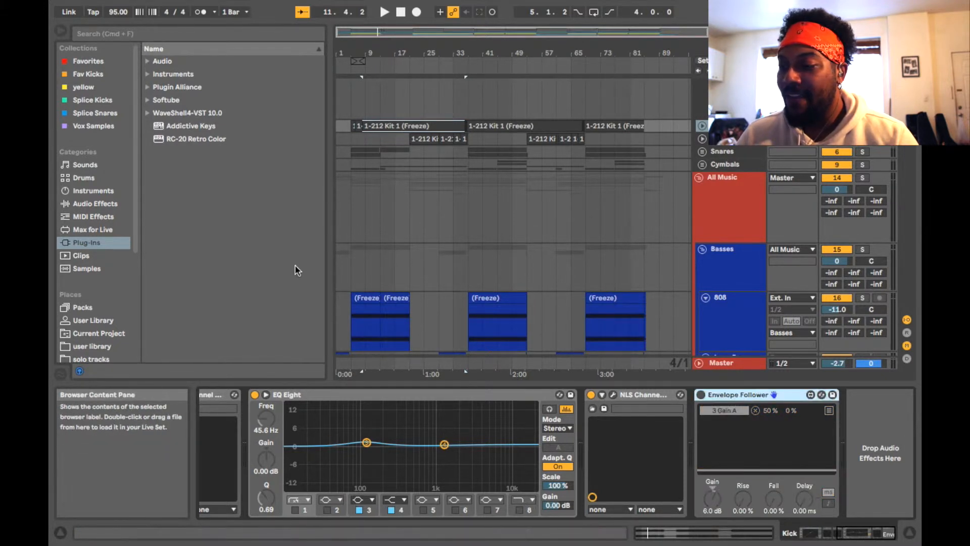
Add Envelope Follower.amxd from Max for Live's Max Audio Effects to the Kick chain.
left_click(92, 230)
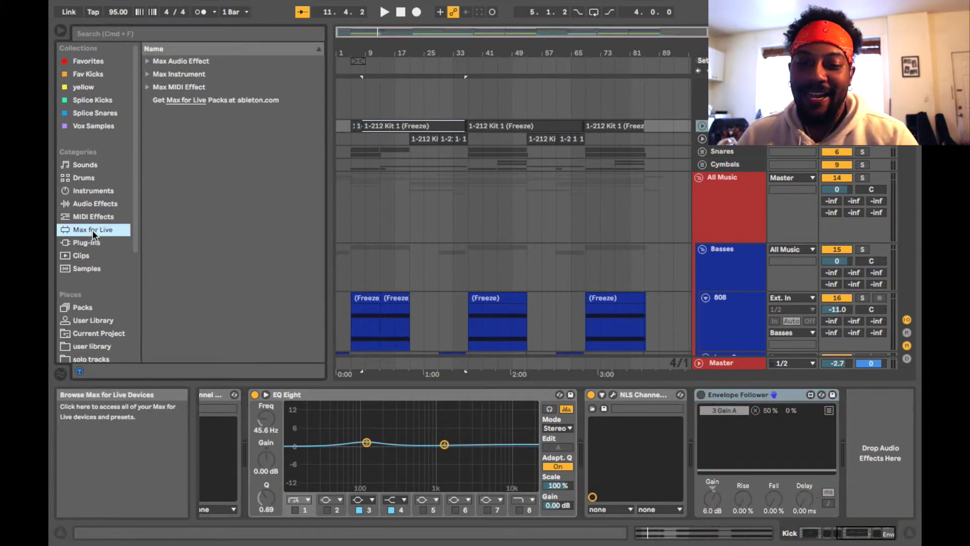
left_click(148, 60)
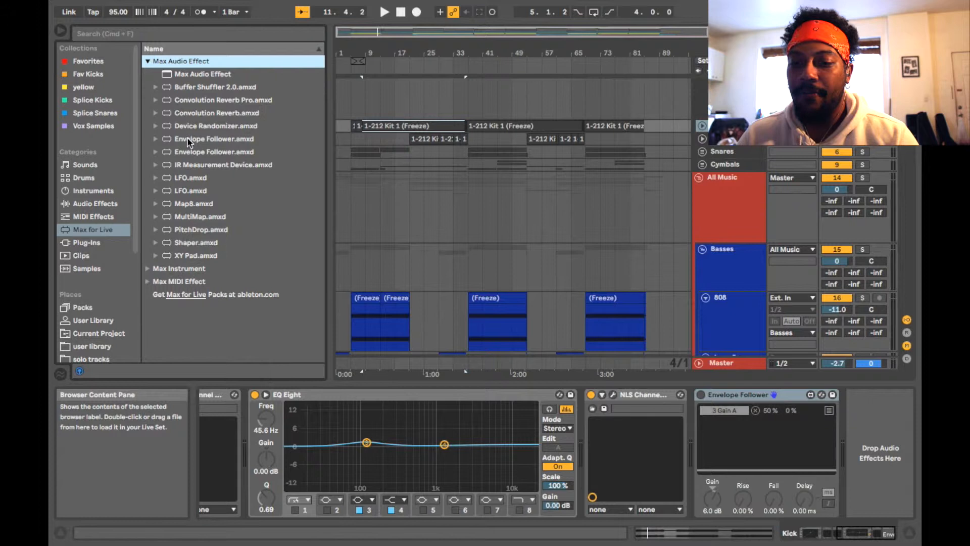
left_click_drag(187, 138, 857, 474)
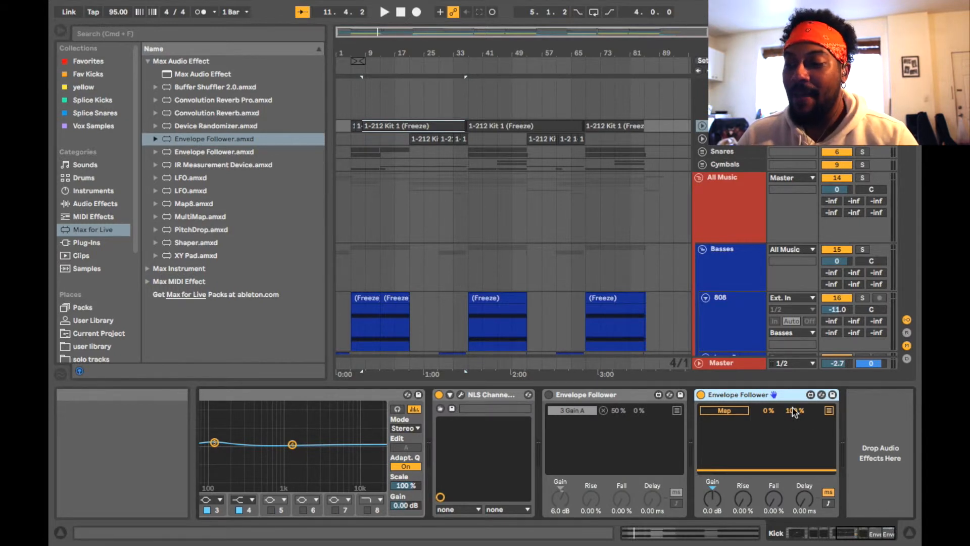
left_click(731, 269)
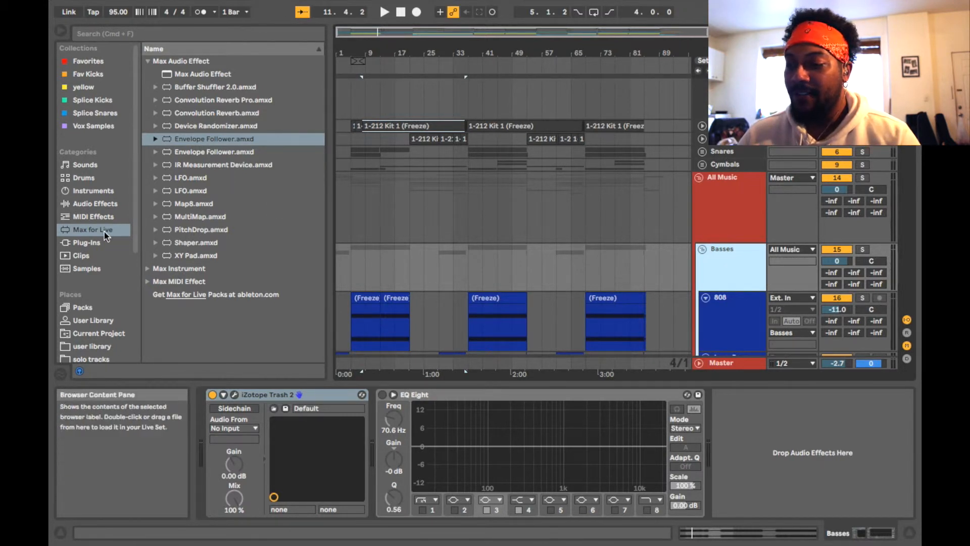
Add a second EQ Eight from Audio Effects onto the Basses group.
left_click(90, 206)
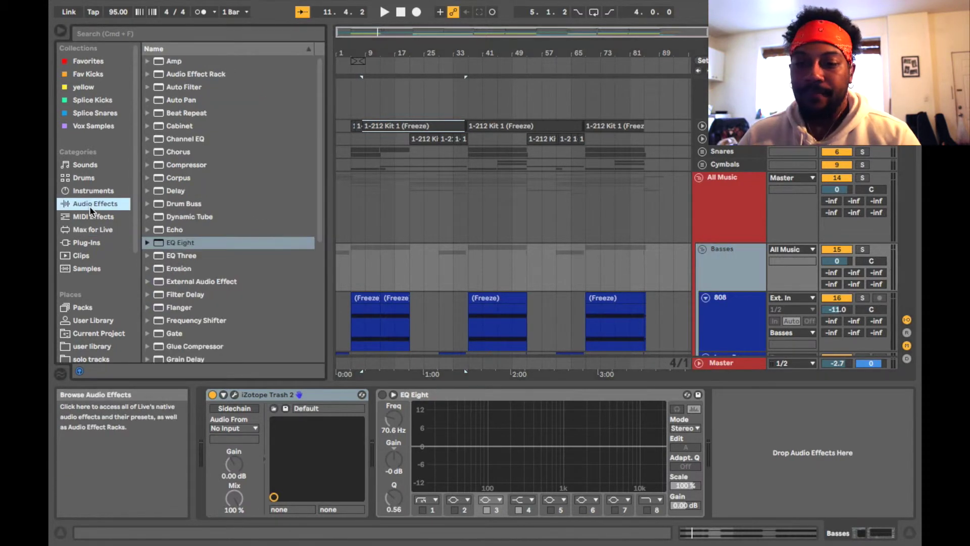
left_click(177, 243)
scroll(250, 240, "down", 5)
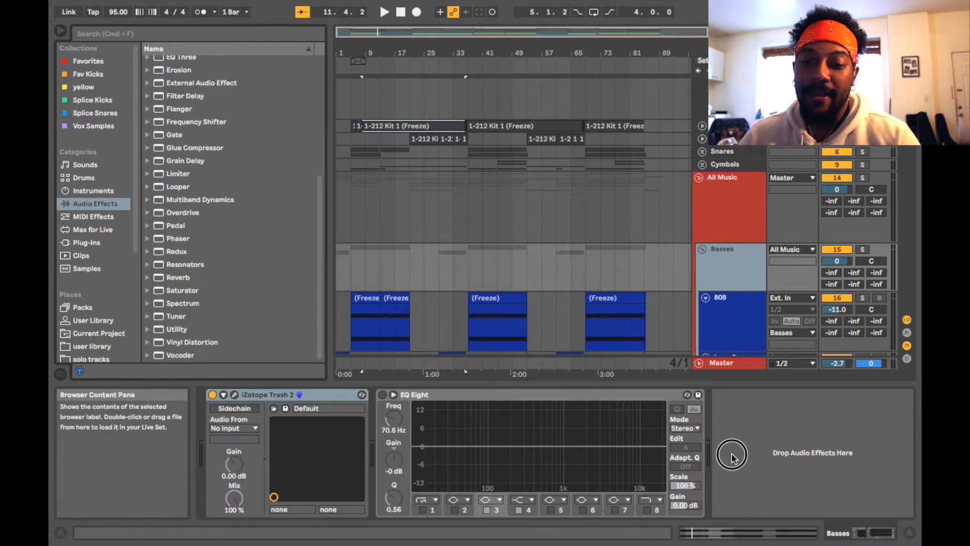
scroll(250, 241, "up", 5)
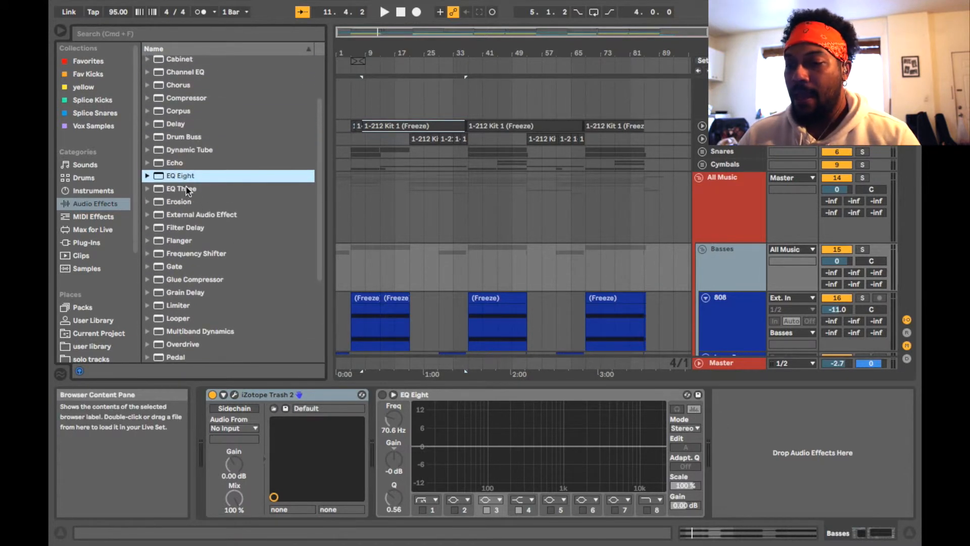
mouse_move(180, 175)
left_mouse_down()
mouse_move(410, 257)
mouse_move(784, 433)
left_mouse_up()
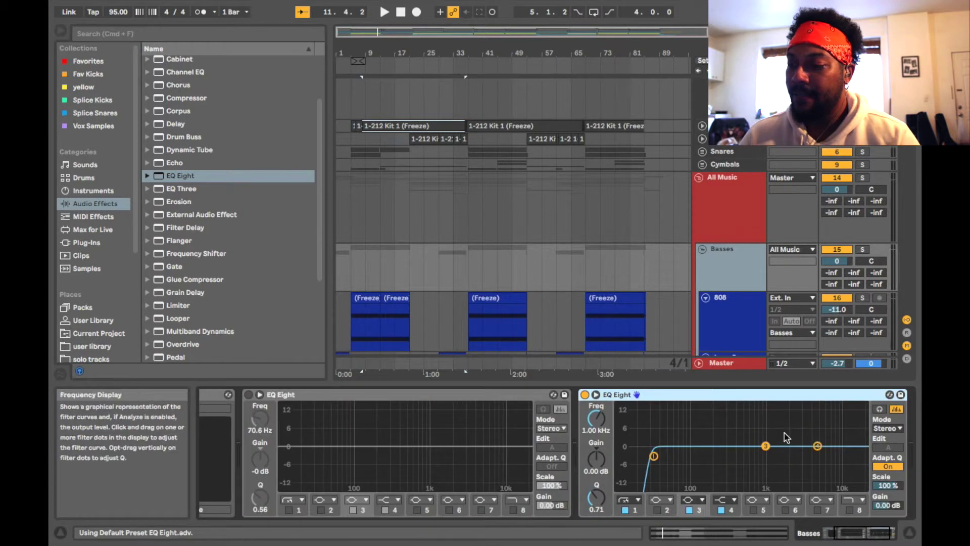
Turn off the new EQ's bands 1 and 4, leaving band 3 active and adjusted.
left_click(627, 510)
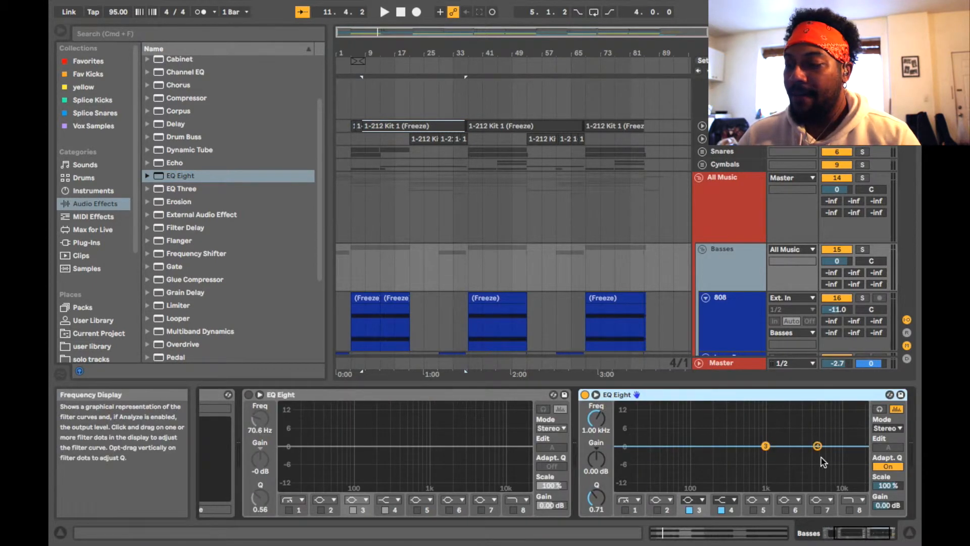
left_click(721, 510)
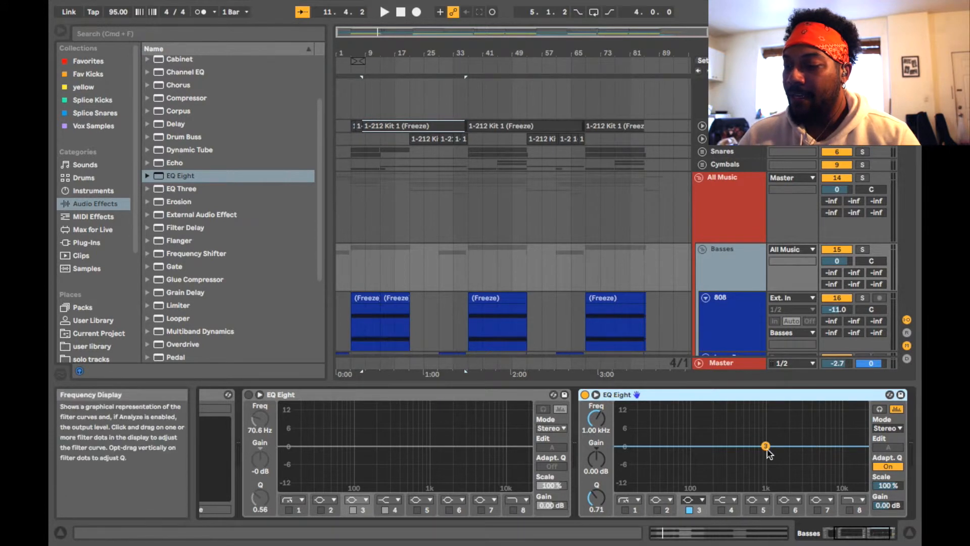
left_click_drag(766, 445, 680, 445)
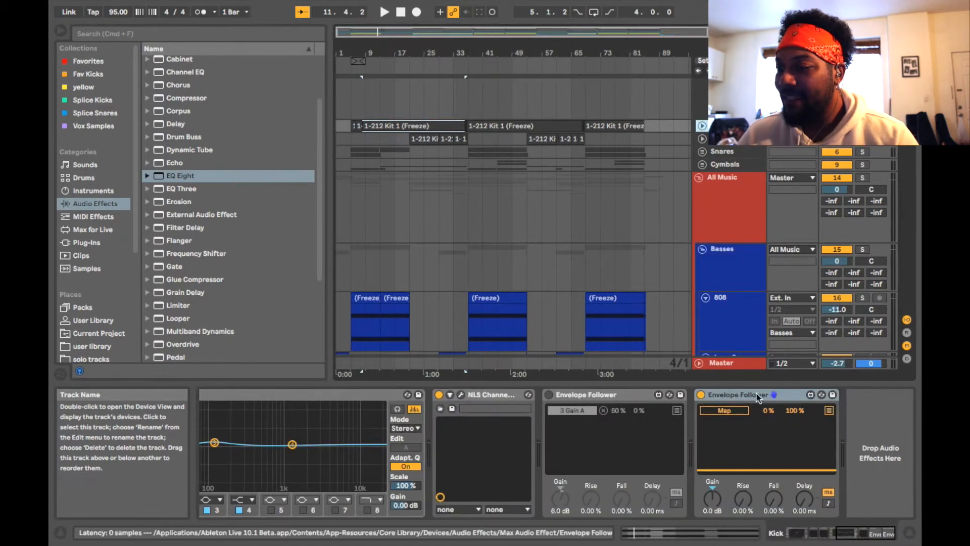
Dip band 3 gain to -15 dB near 71 Hz and map it to the Envelope Follower.
left_click(726, 411)
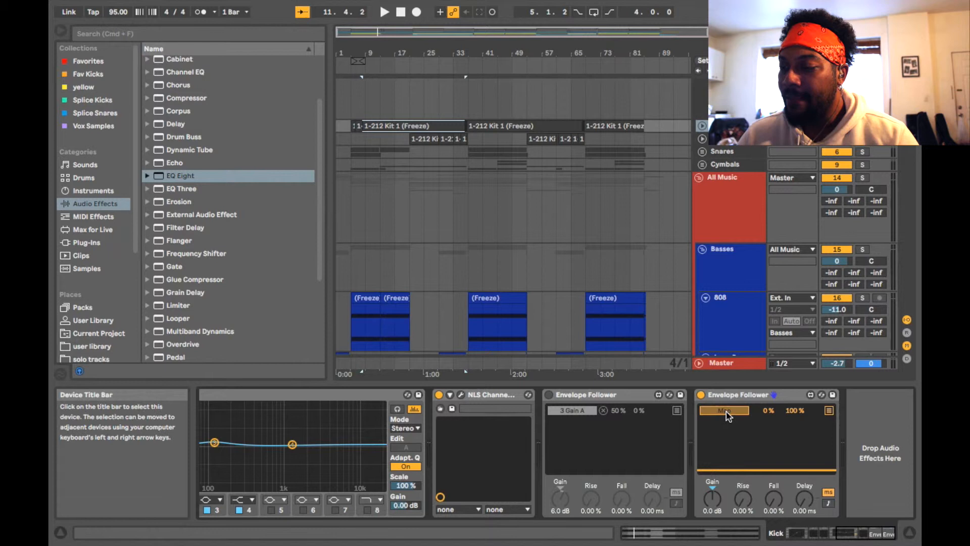
left_click(728, 263)
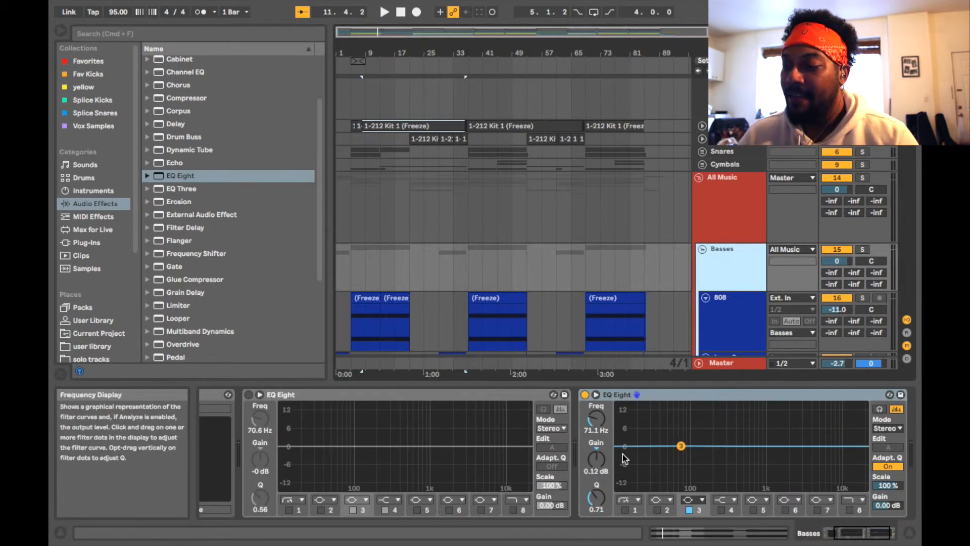
left_click_drag(595, 459, 595, 500)
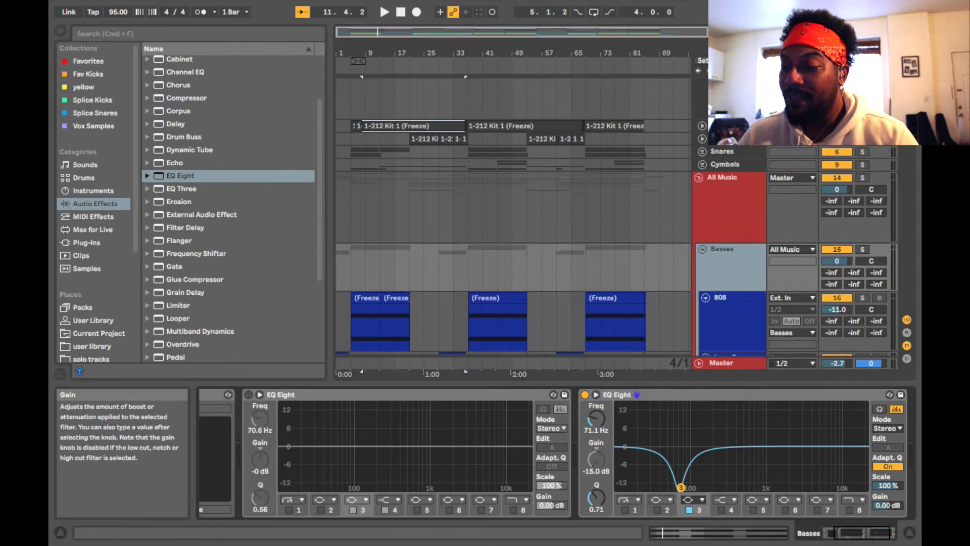
left_click(598, 461)
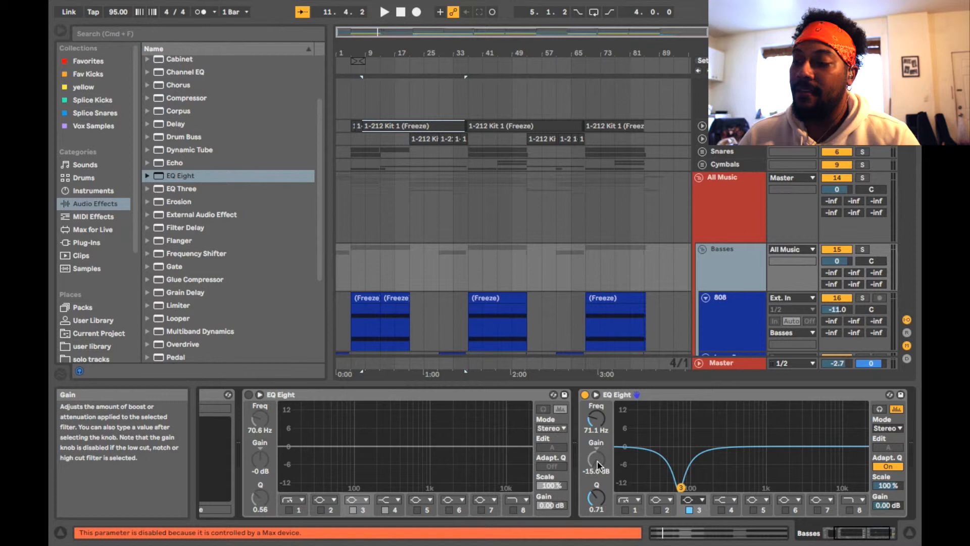
key("space")
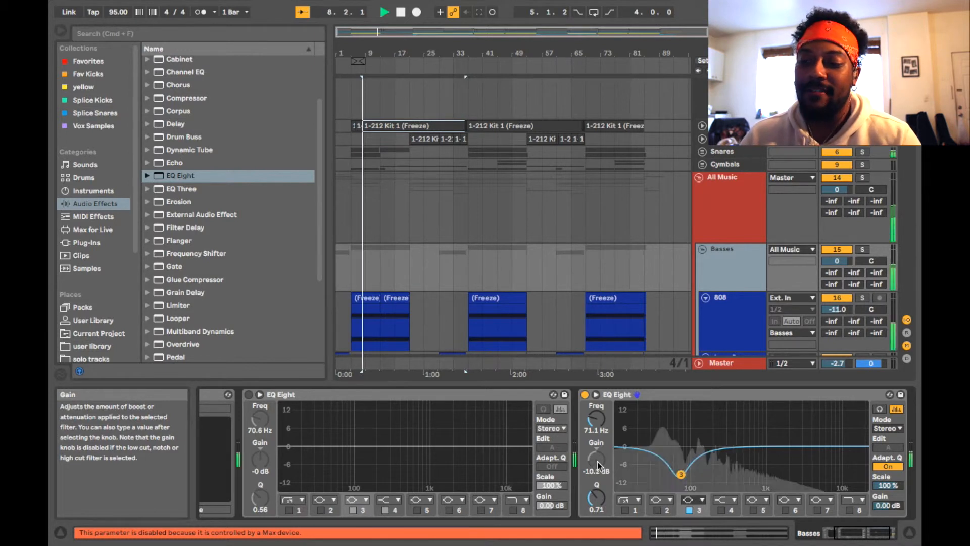
left_click_drag(599, 466, 599, 465)
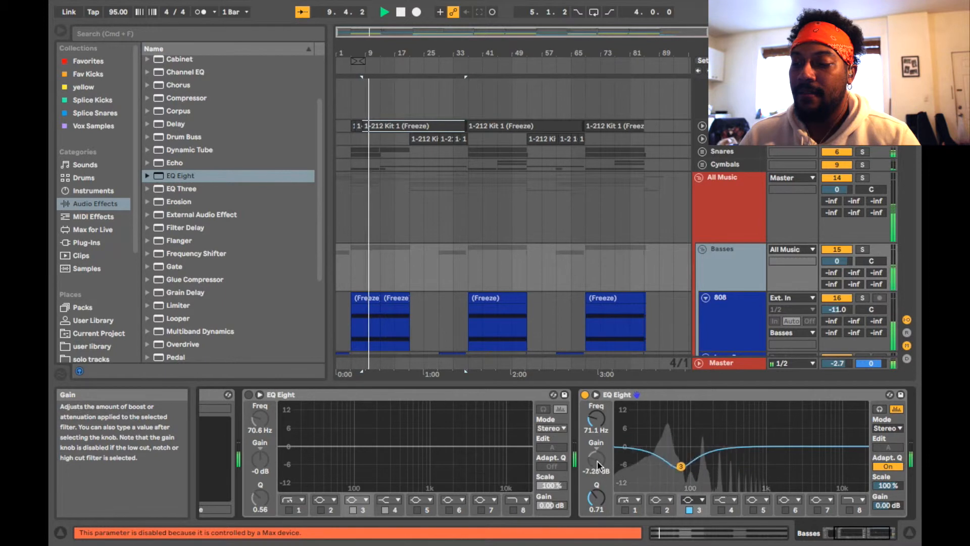
key("space")
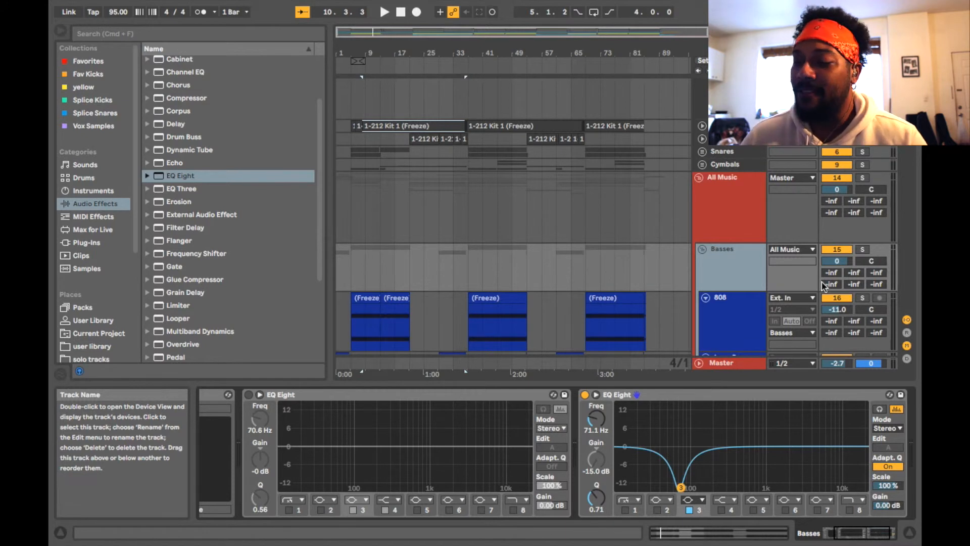
Lower the Kick Envelope Follower's upper mapping amount from 100% to 0%.
left_click(702, 125)
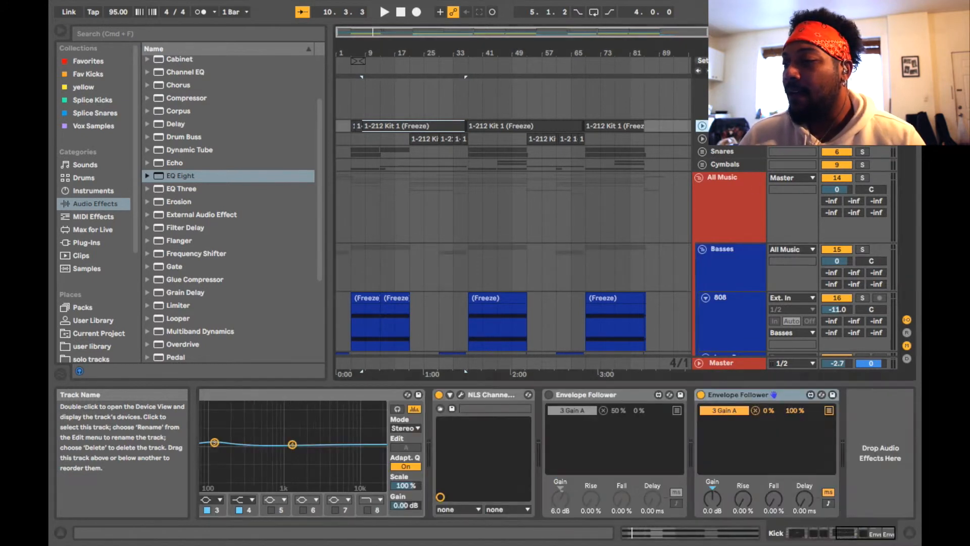
left_click(798, 412)
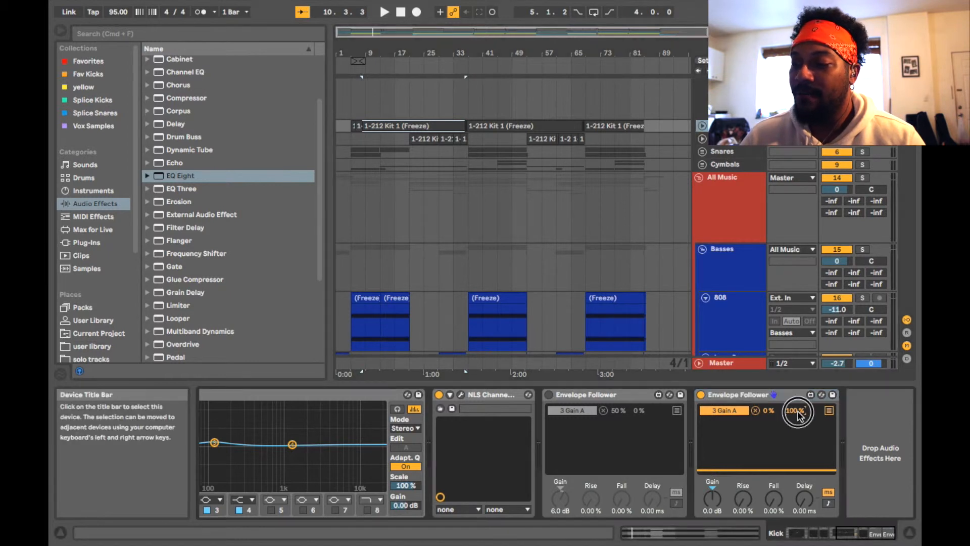
left_click_drag(798, 411, 796, 478)
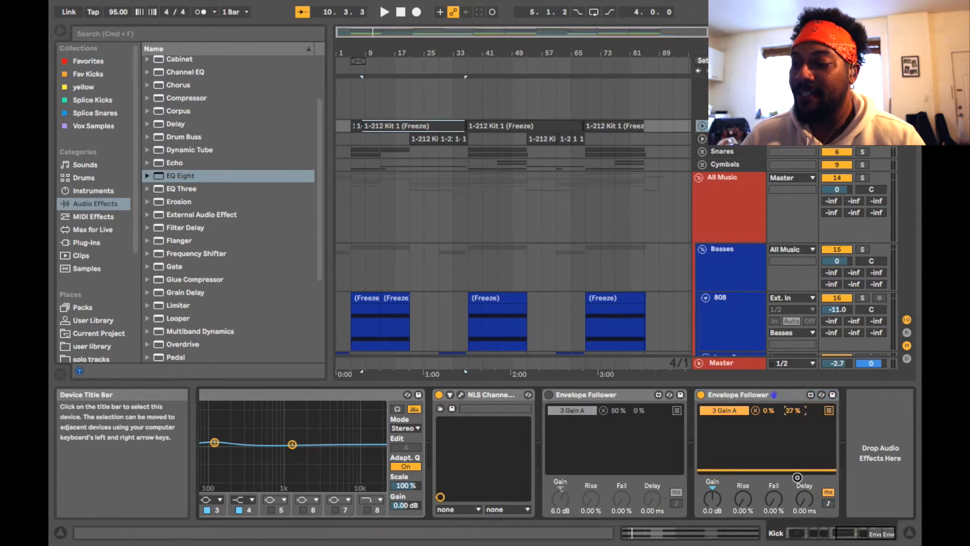
Audition the bass with the Basses EQ devices in view.
left_click(733, 266)
key("space")
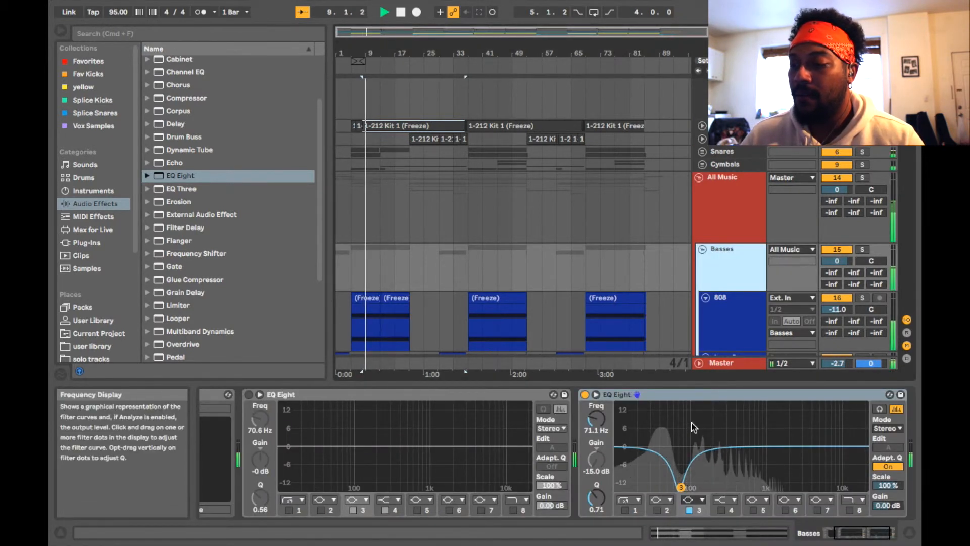
key("space")
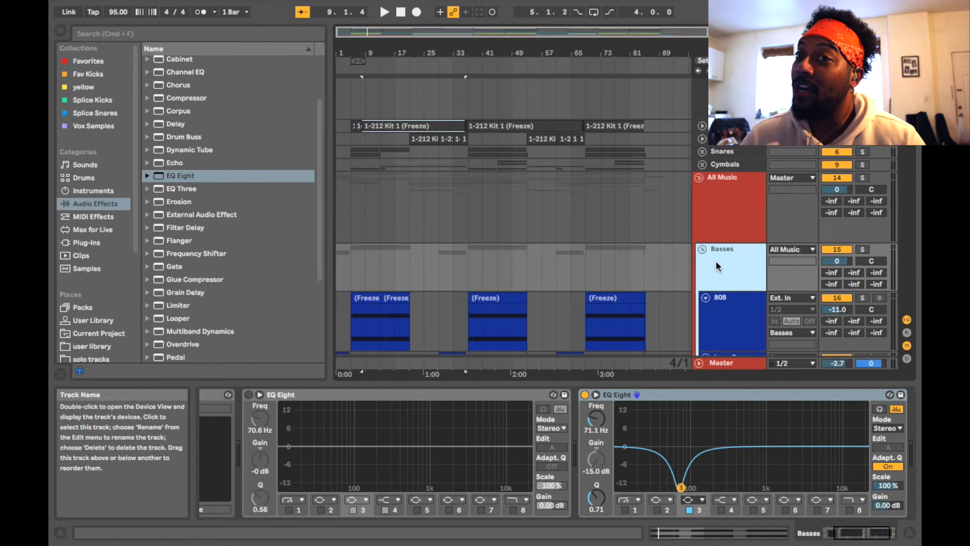
Raise the Kick Envelope Follower's lower mapping amount to 50%, giving a 50%–0% range.
left_click(734, 291)
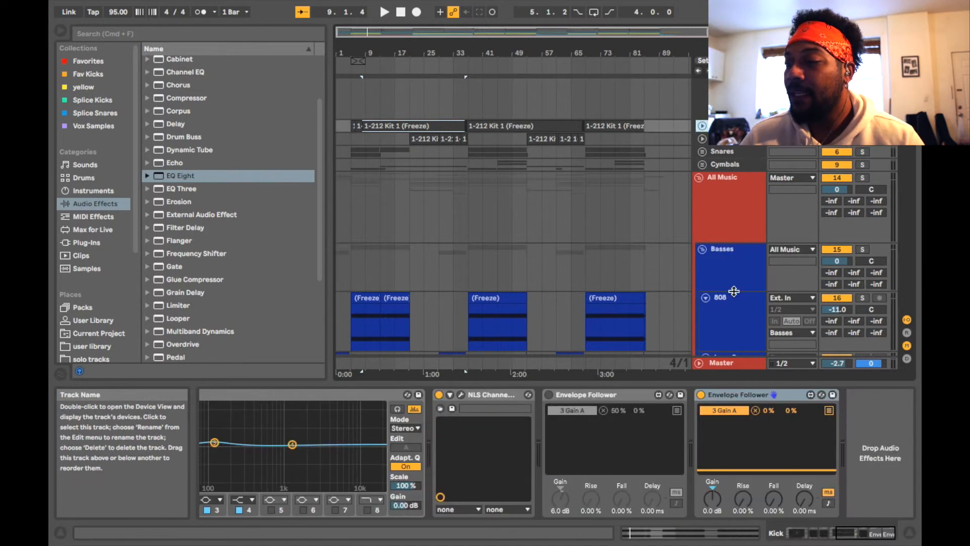
left_click(770, 414)
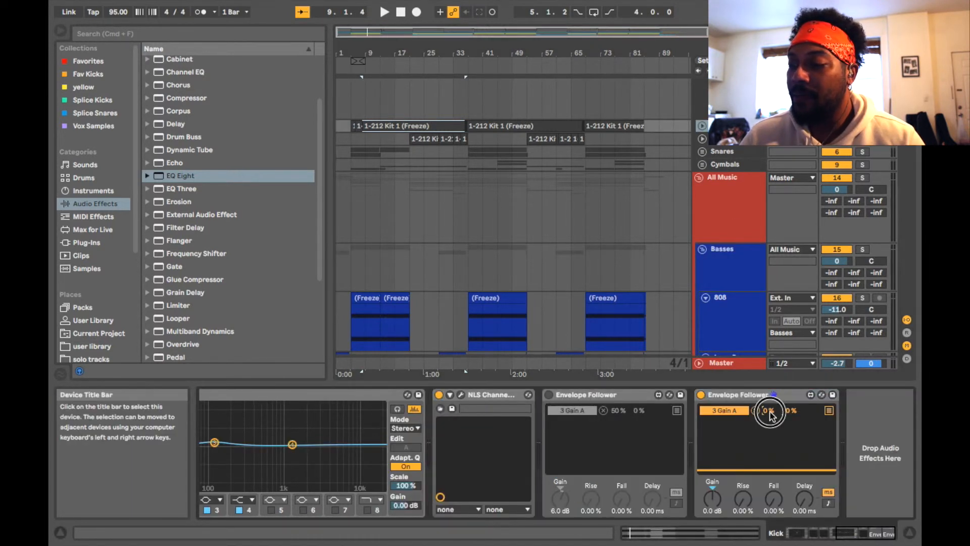
left_click_drag(771, 415, 769, 408)
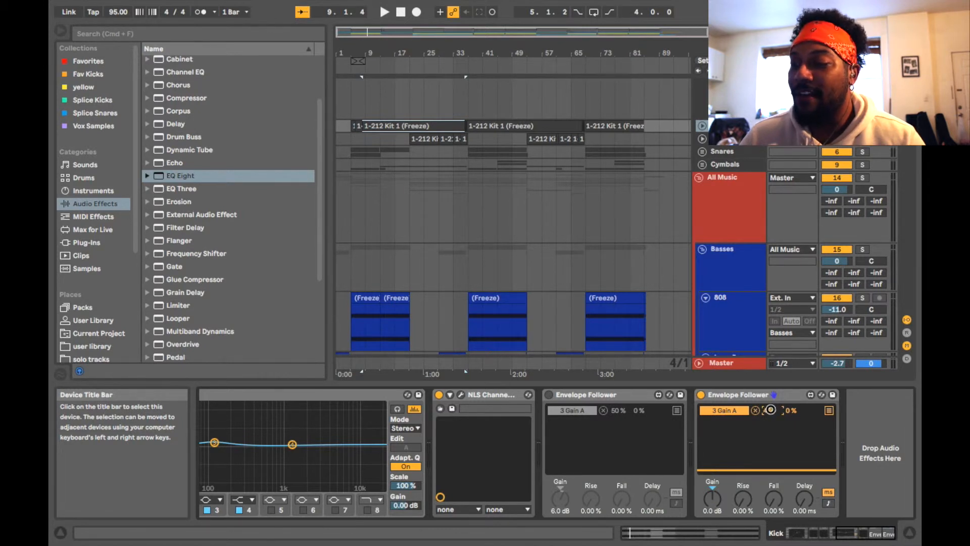
left_click_drag(770, 410, 763, 385)
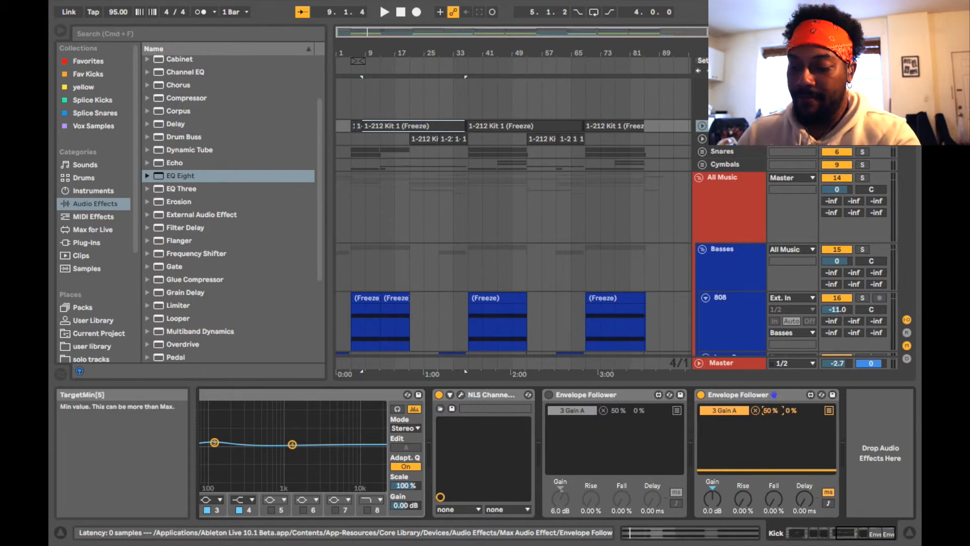
Audition the bass with the Basses EQ Eight shown, band 3 resting at 0 dB.
left_click(739, 249)
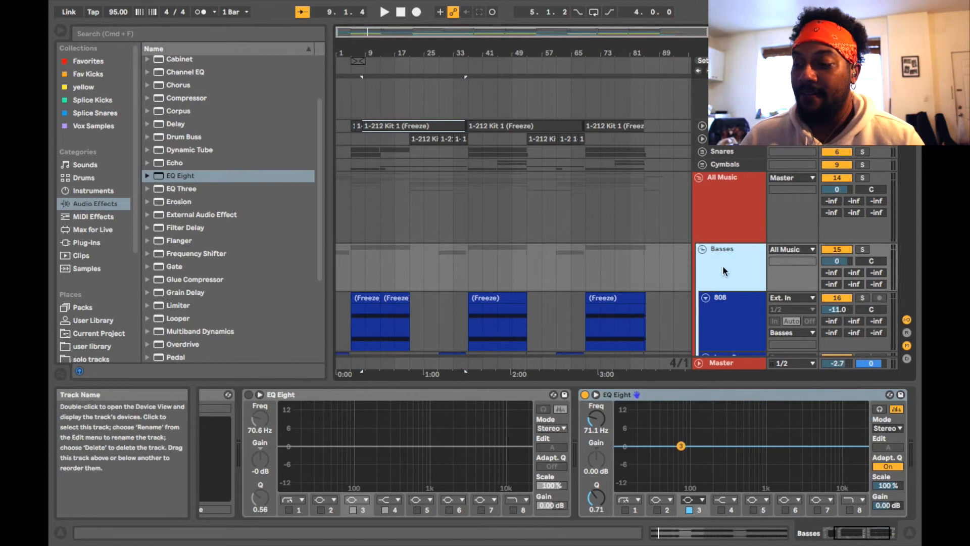
key("space")
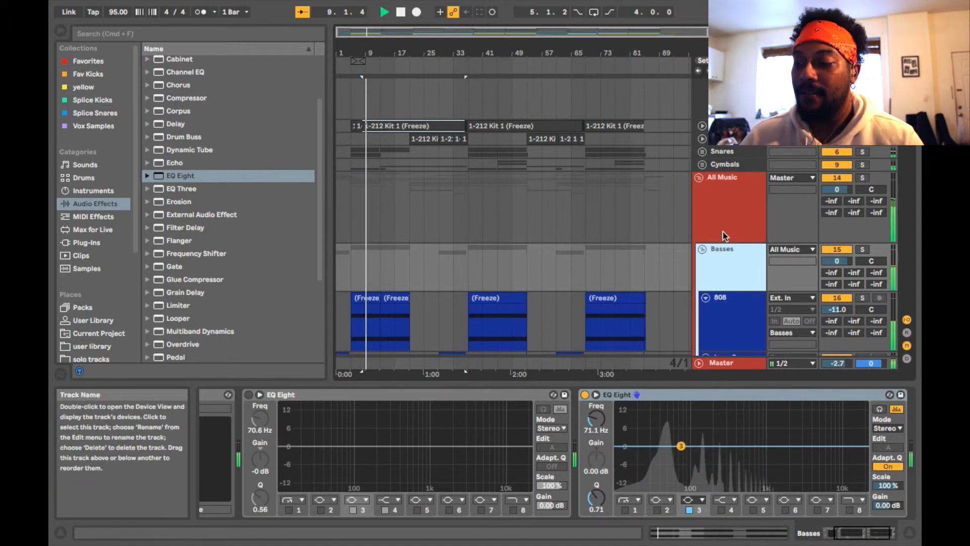
key("space")
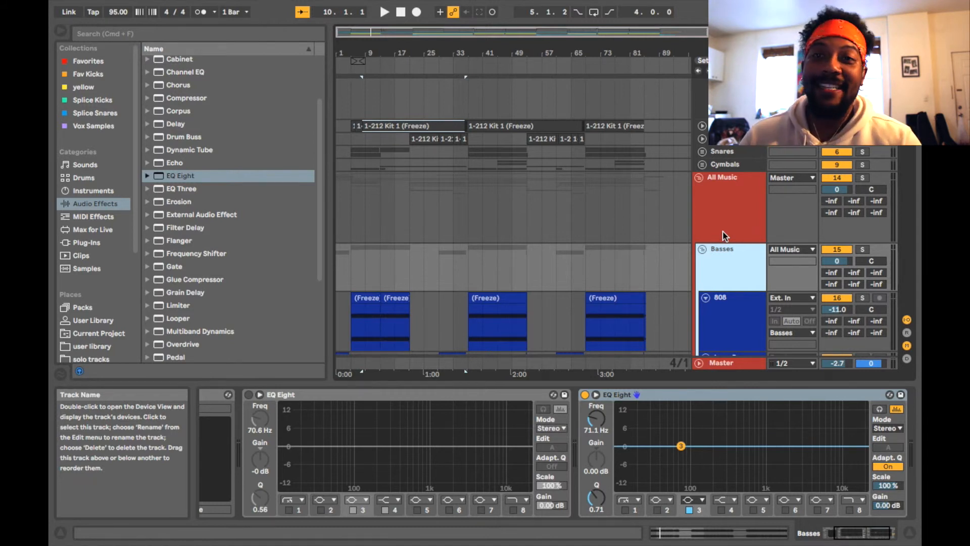
Watch the kick envelope during playback, then raise the follower's gain to 6.5 dB.
key("Up")
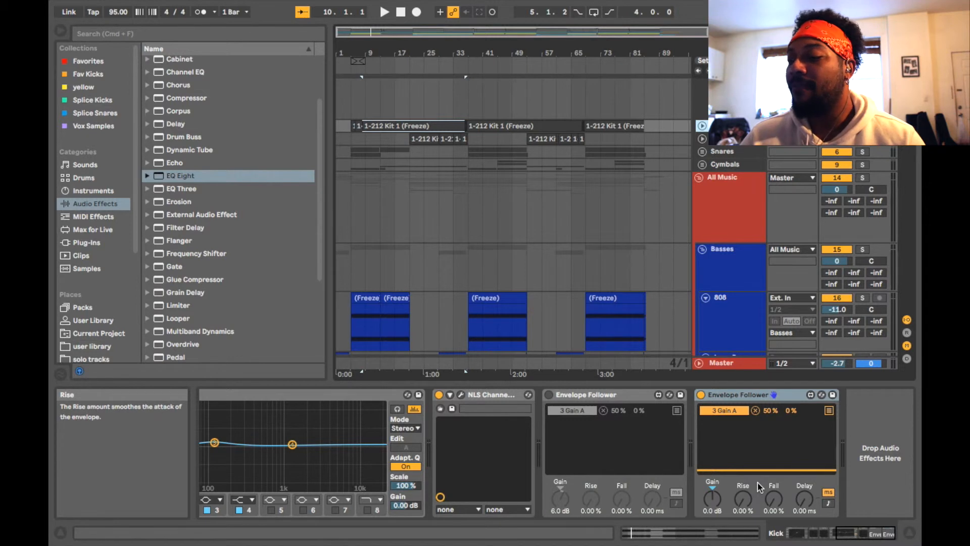
key("space")
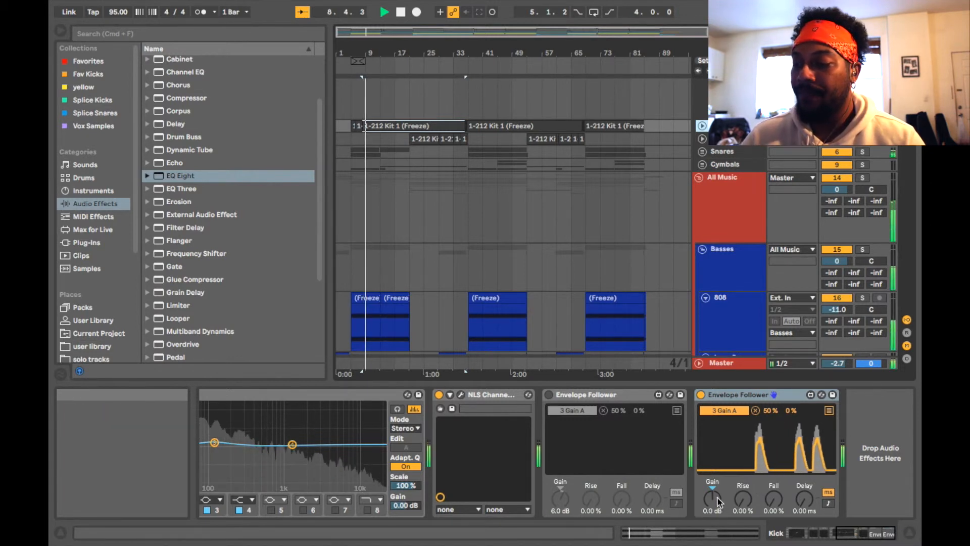
key("space")
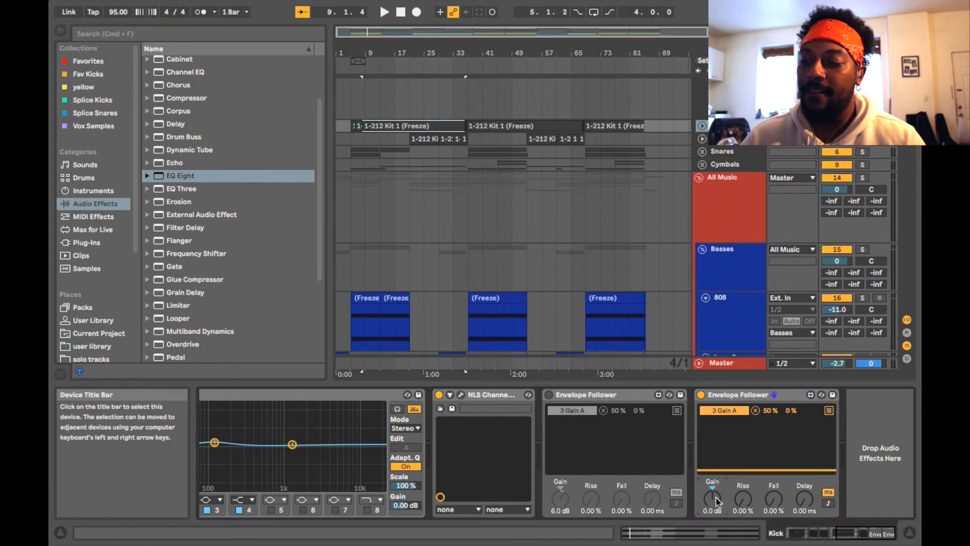
left_click_drag(713, 496, 717, 500)
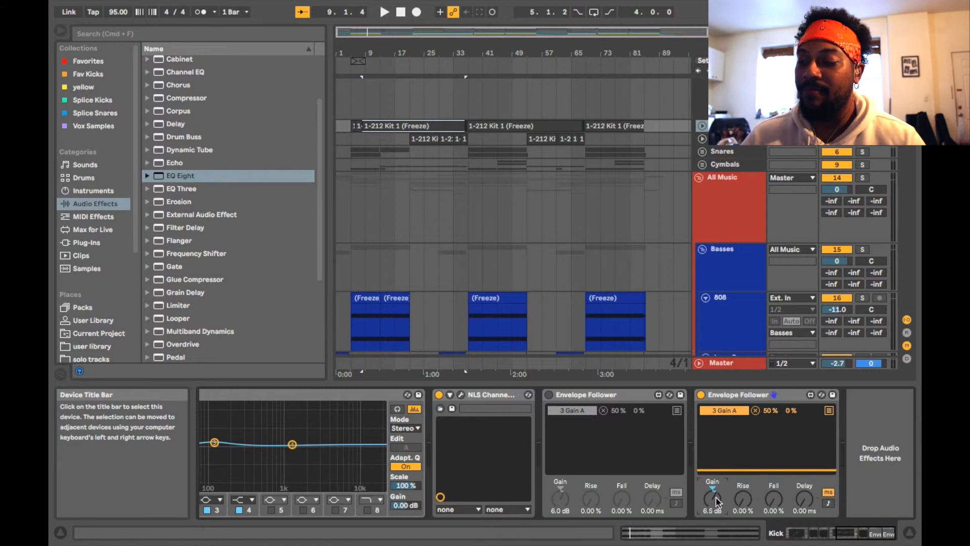
Audition the Basses EQ Eight and watch band 3 duck with each kick.
left_click(735, 267)
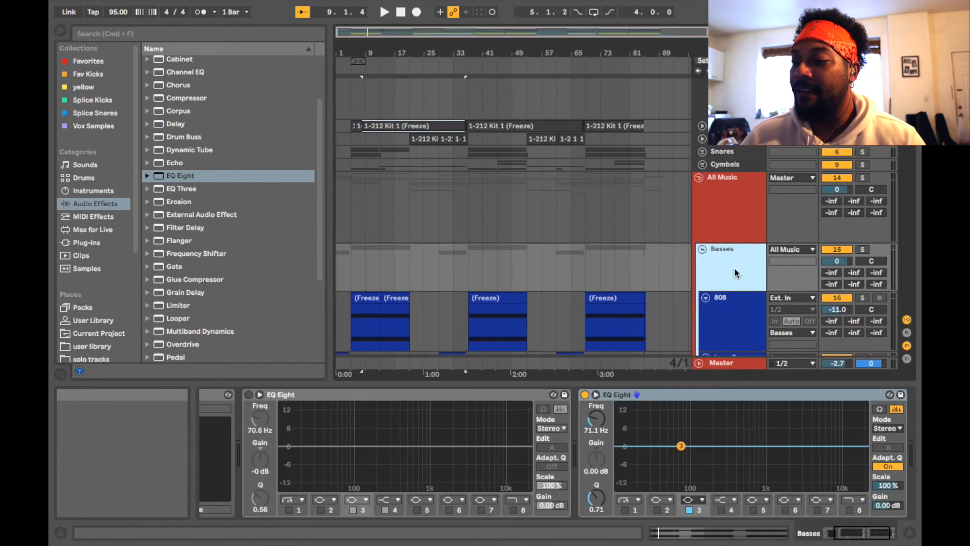
key("space")
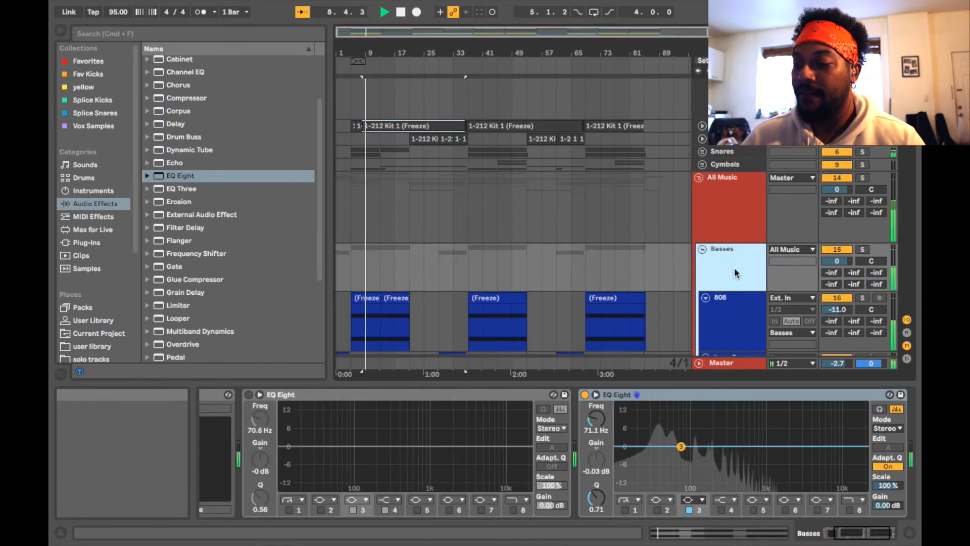
key("space")
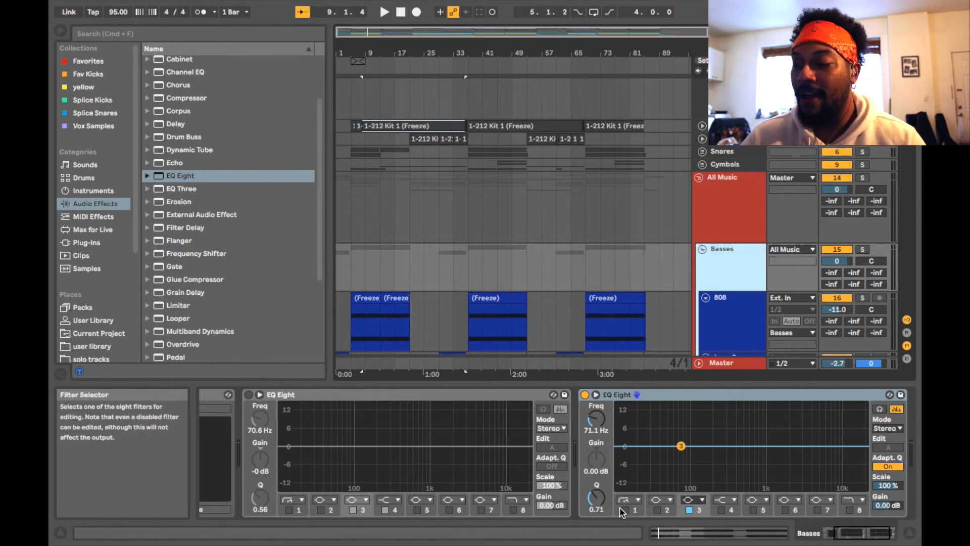
key("space")
Widen band 3 by lowering its Q from 0.71 to about 0.44 while listening.
left_click_drag(680, 445, 681, 488)
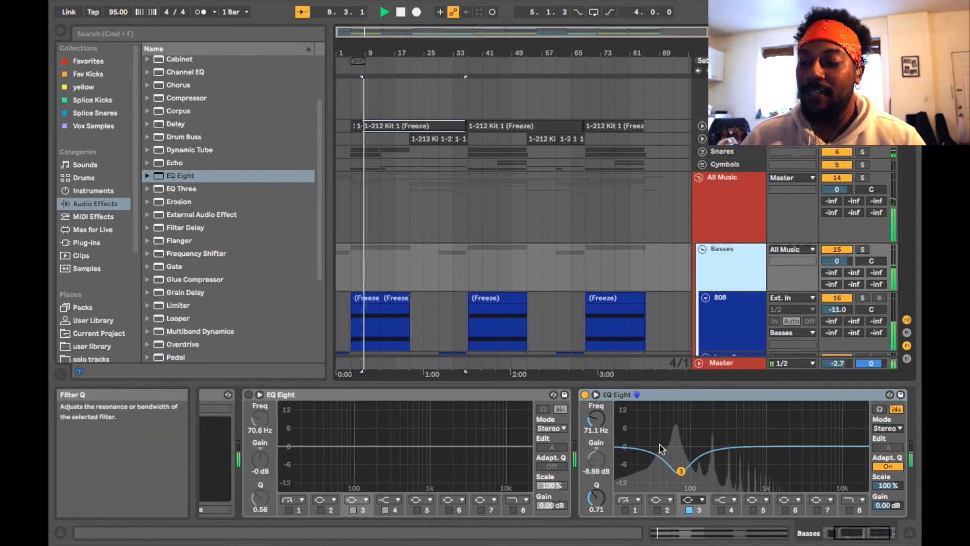
key("super+z")
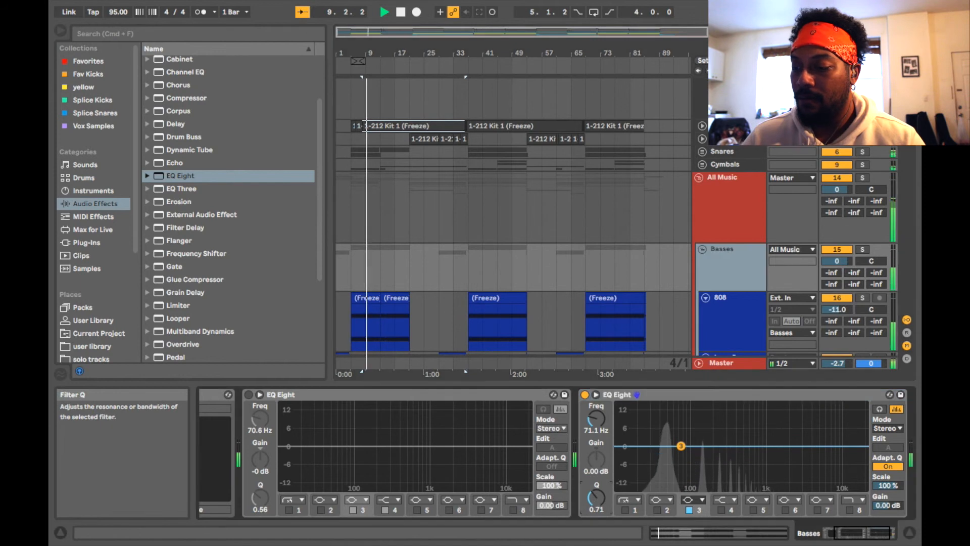
left_click_drag(595, 498, 596, 510)
left_click_drag(681, 446, 681, 487)
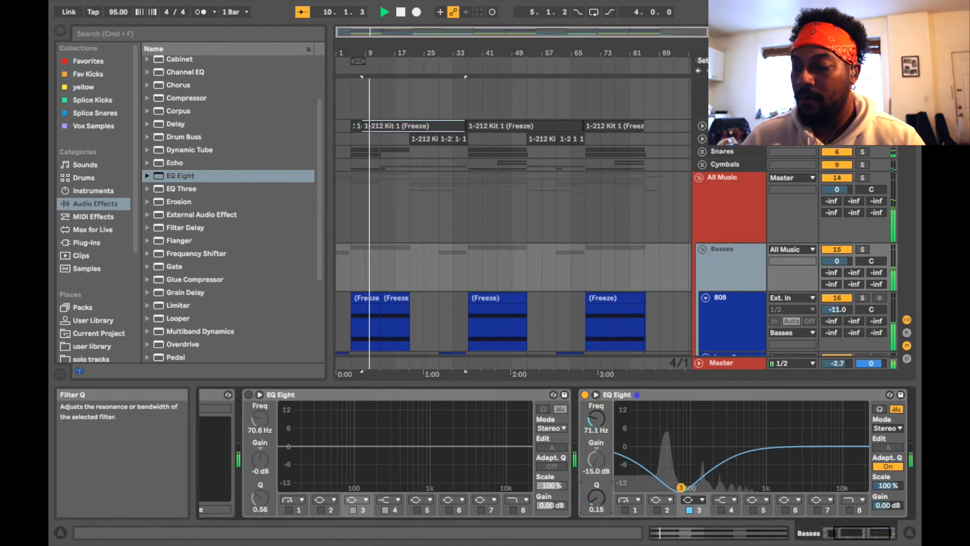
mouse_move(681, 446)
left_mouse_down()
mouse_move(681, 487)
mouse_move(681, 446)
left_mouse_up()
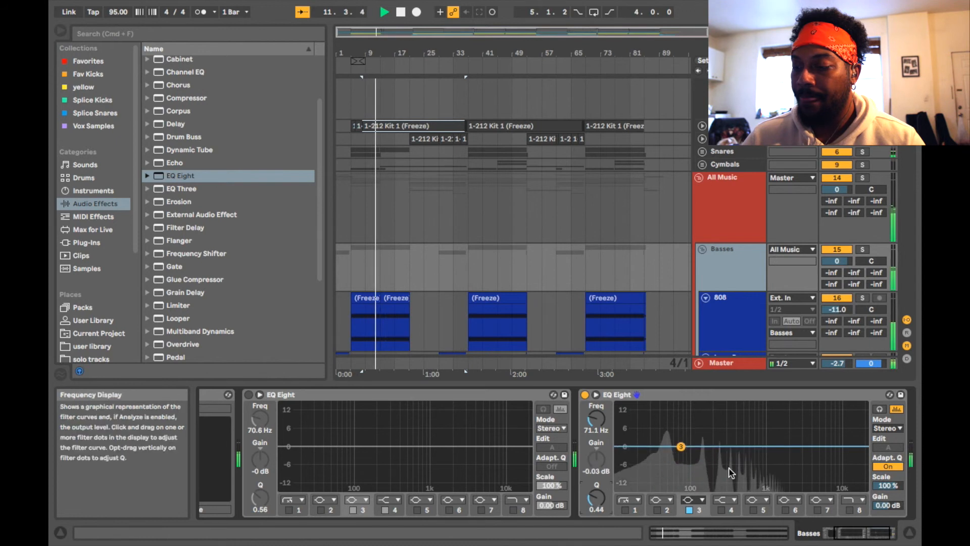
Switch Adapt. Q off on the Basses EQ Eight and resume playback.
key("space")
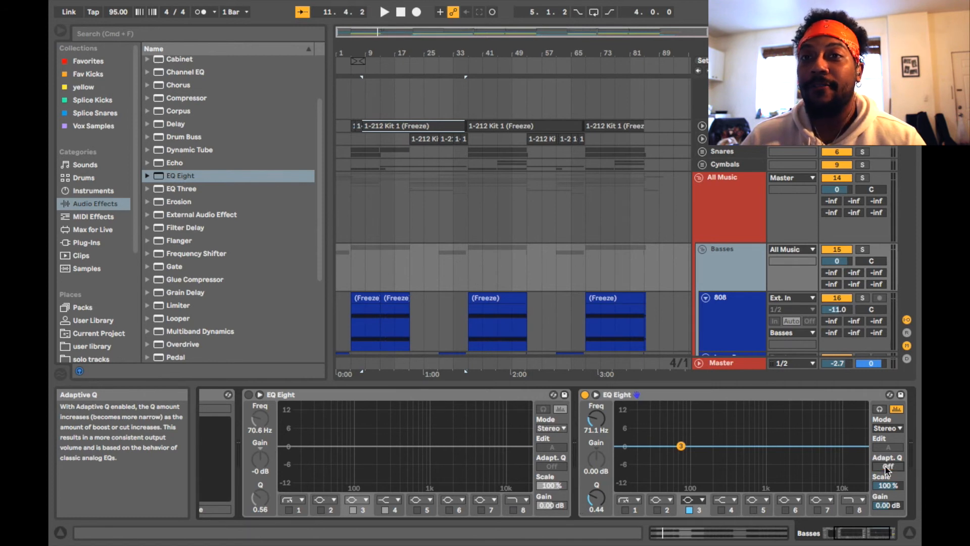
left_click(885, 464)
key("space")
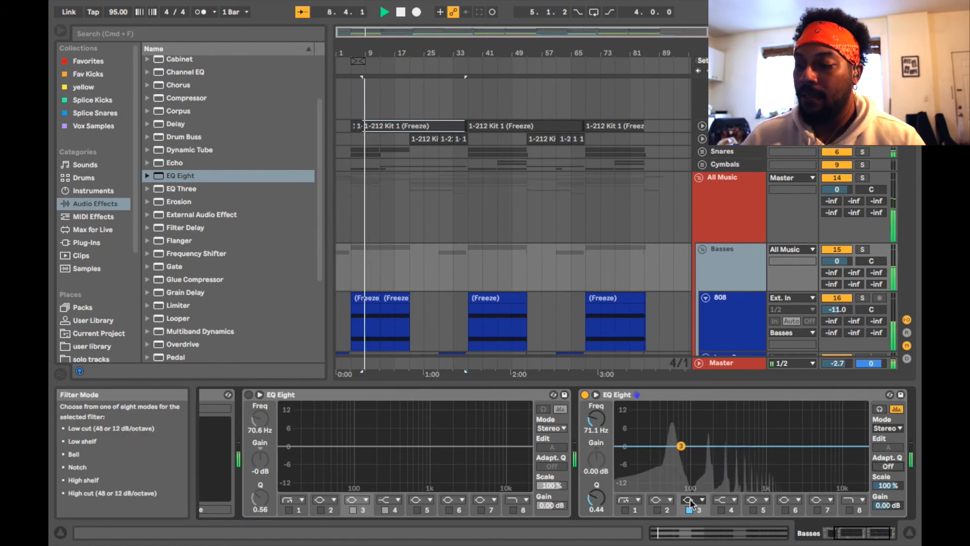